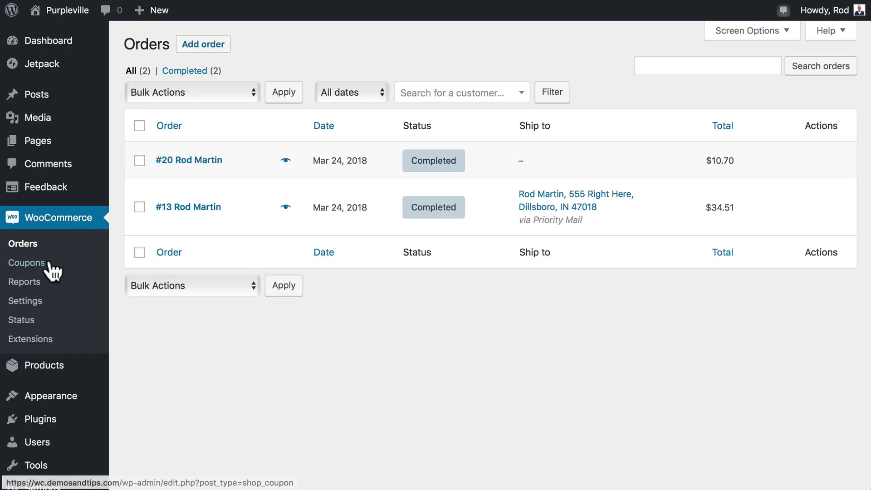
# Open WooCommerce > Settings to view the store's Products settings.
pyautogui.click(26, 301)
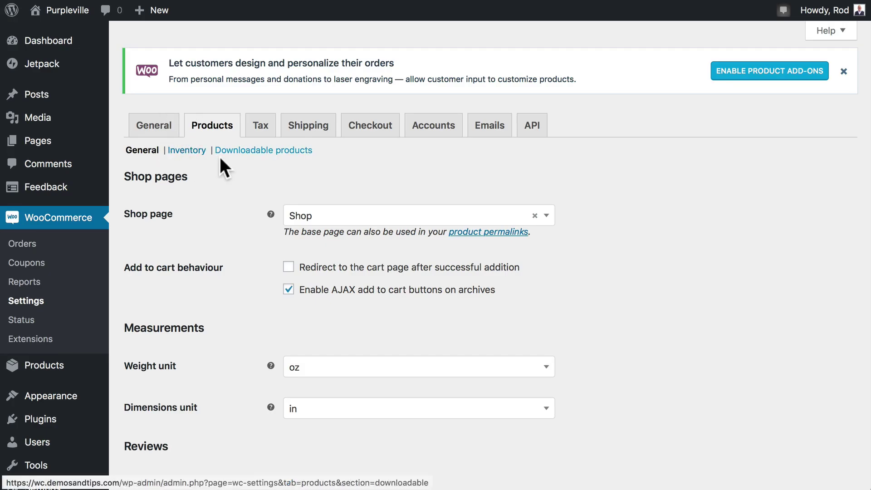
pyautogui.moveTo(42, 400)
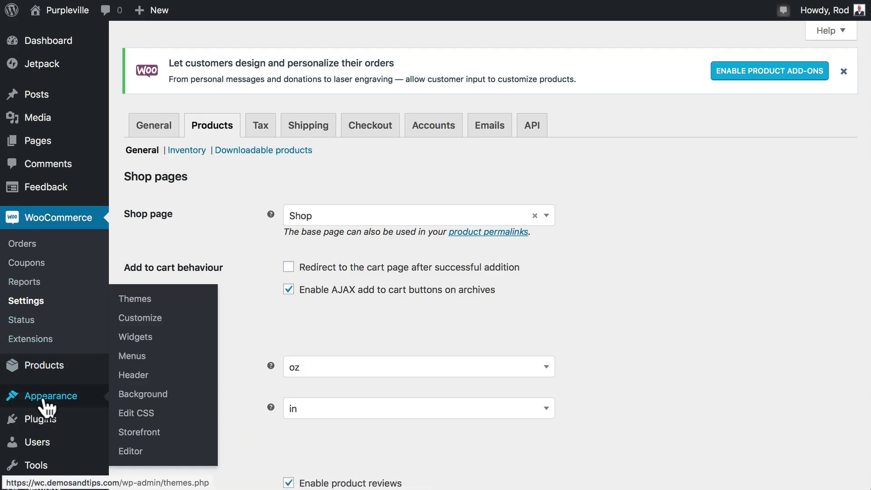
# Launch the Customizer and open its WooCommerce panel beside the live Shop preview.
pyautogui.click(148, 317)
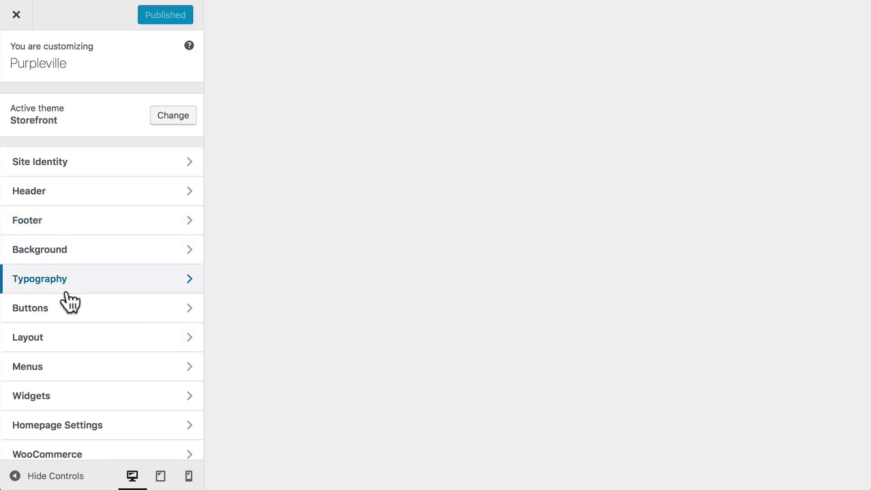
pyautogui.scroll(-3, 70, 301)
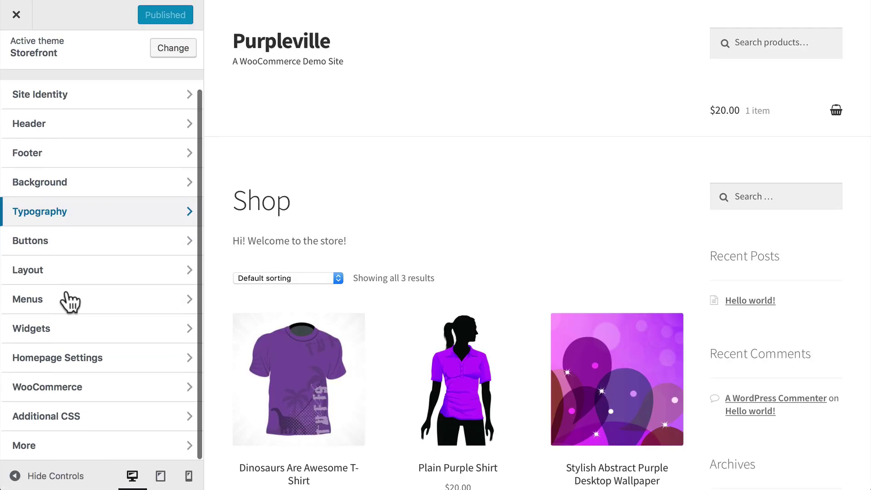
pyautogui.click(52, 389)
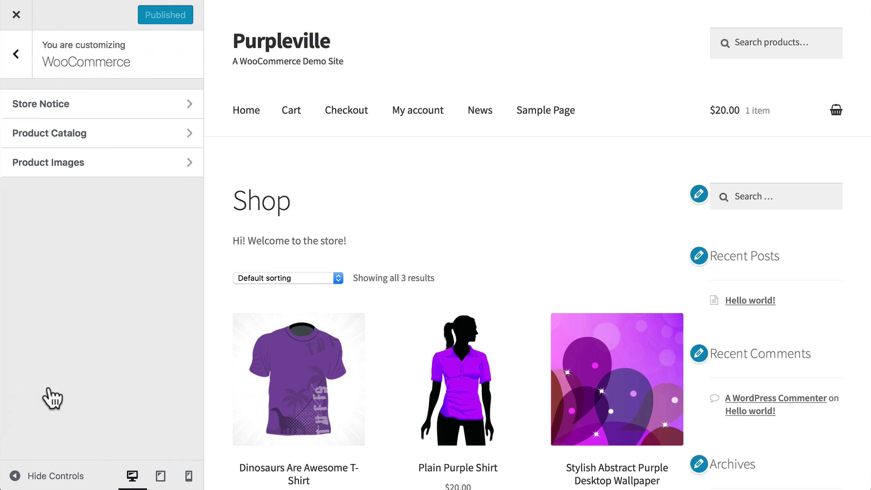
# Set Product Catalog's Shop page display to 'Show categories' and check the Clothing and Wallpapers tiles.
pyautogui.click(60, 133)
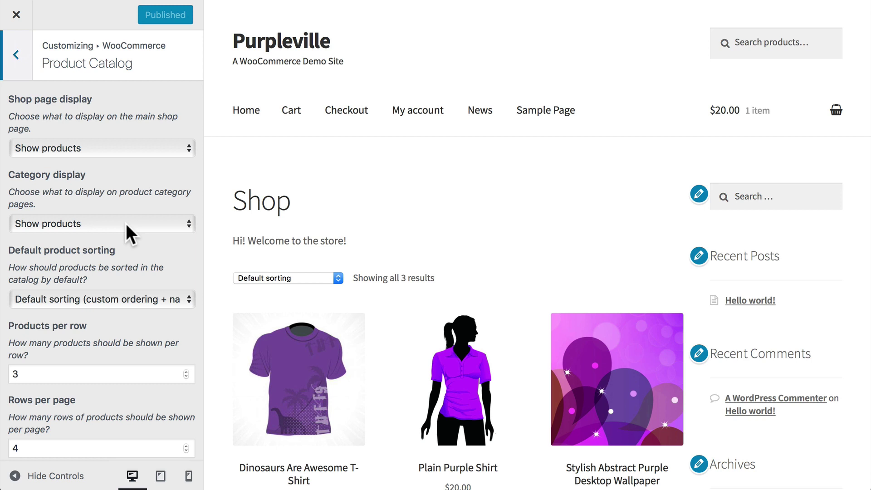
pyautogui.click(137, 149)
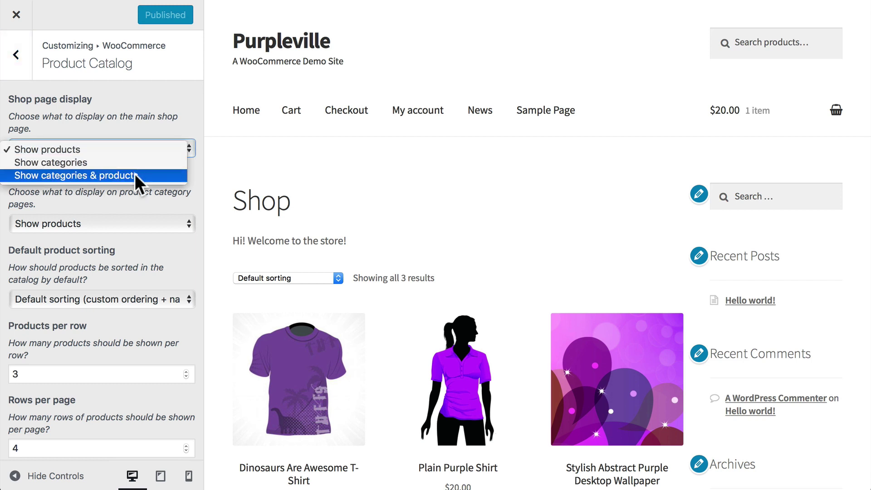
pyautogui.click(131, 163)
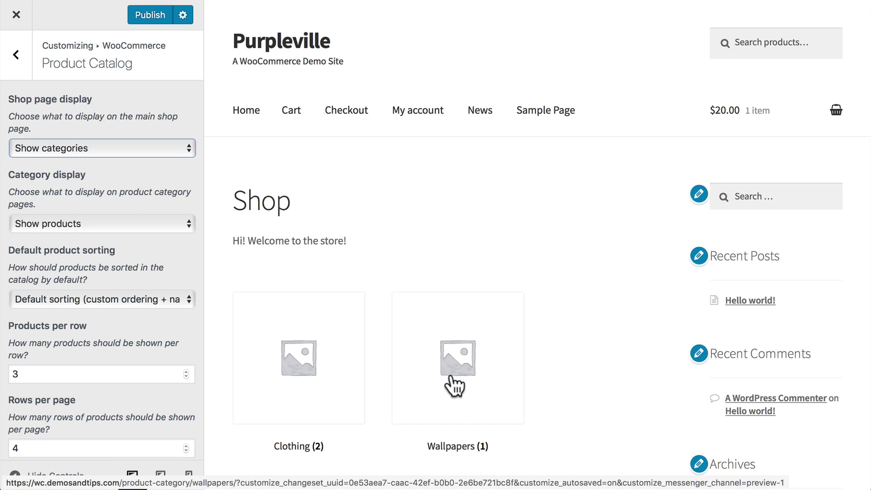
pyautogui.scroll(-3, 420, 287)
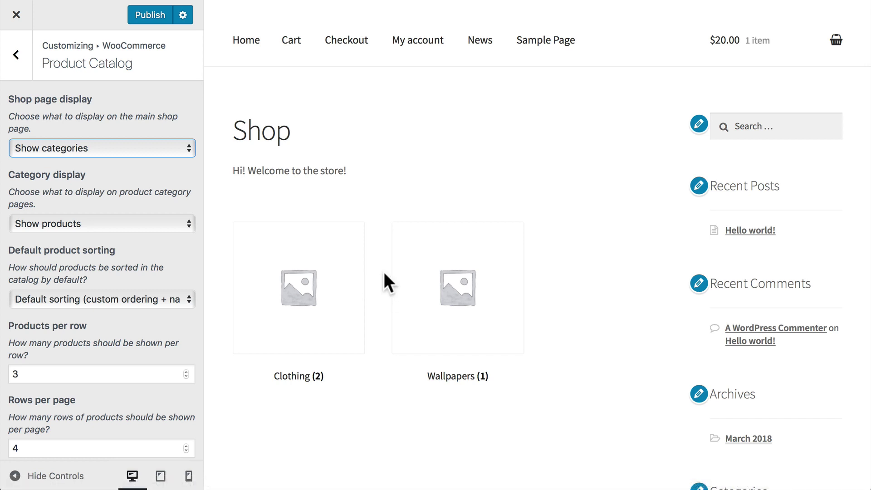
# Publish the 'Show categories' display, exit the Customizer, and go to Products > Categories.
pyautogui.click(155, 15)
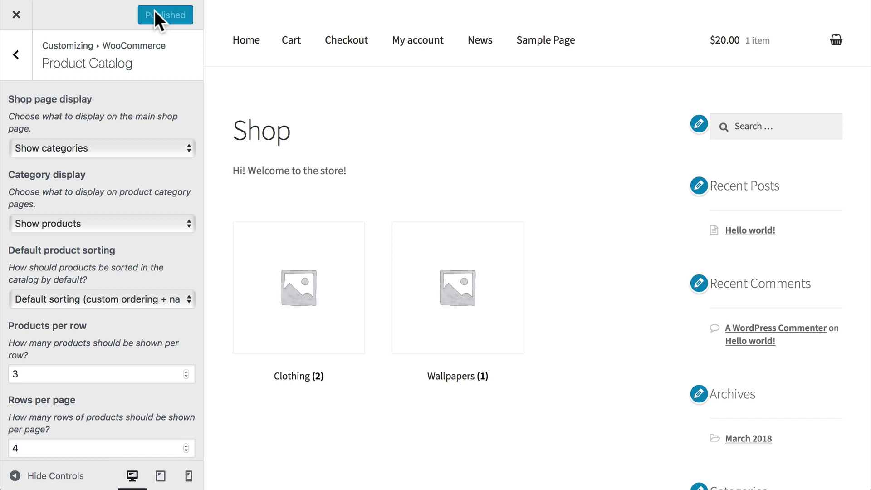
pyautogui.click(17, 14)
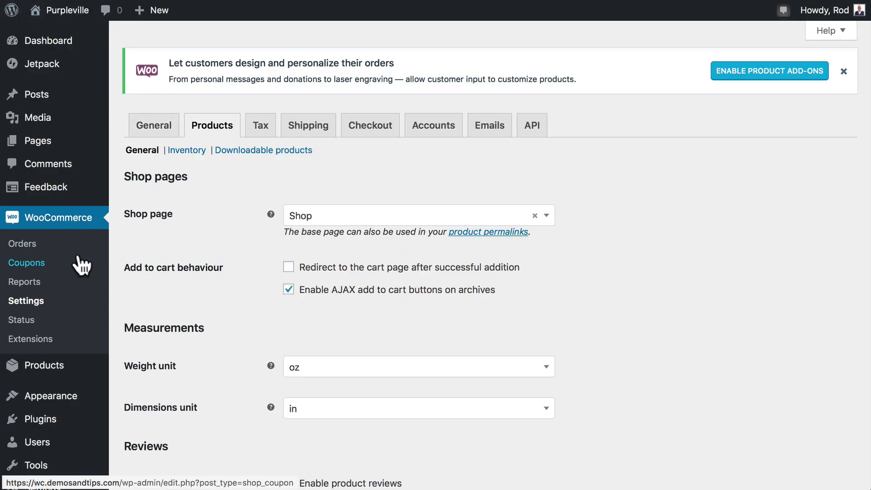
pyautogui.moveTo(48, 371)
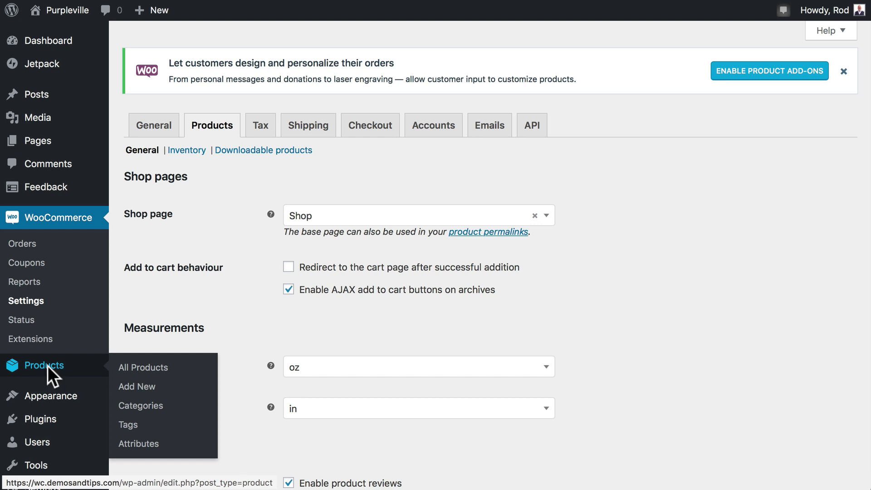
pyautogui.click(47, 366)
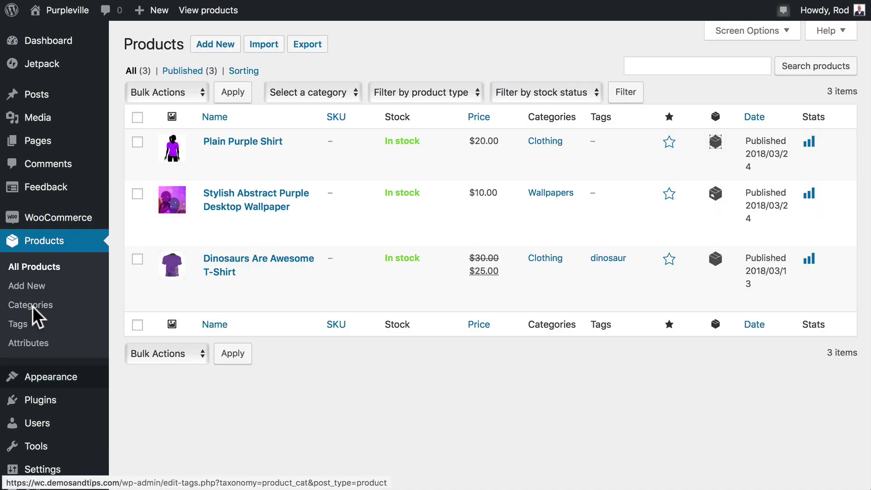
pyautogui.click(33, 307)
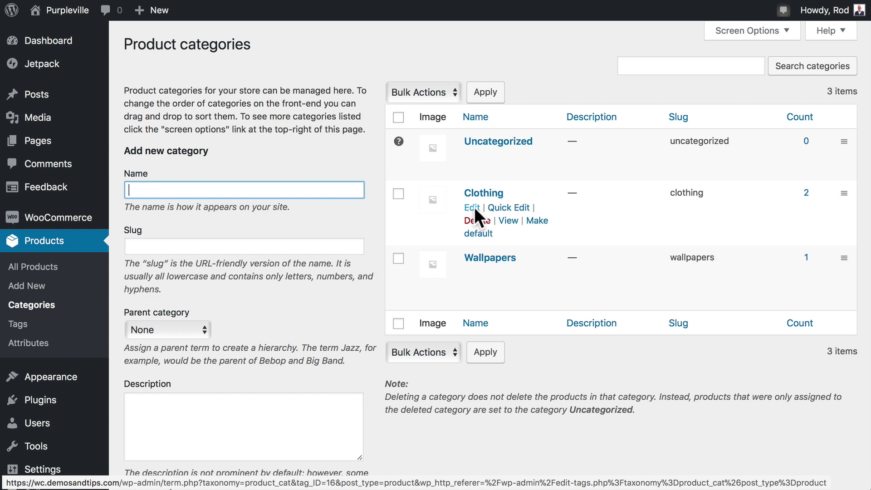
# Set dinosaurs-are-awesome.jpg, the purple T-shirt image, as the Clothing category thumbnail.
pyautogui.click(474, 207)
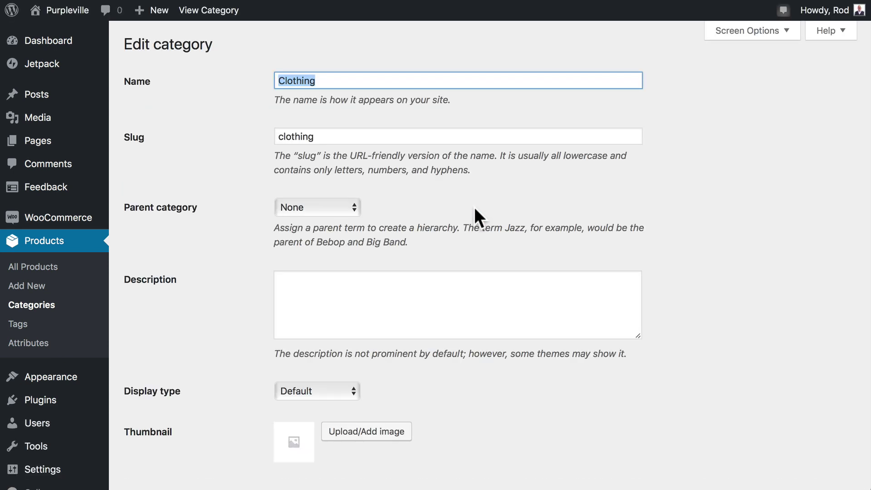
pyautogui.scroll(-4, 398, 205)
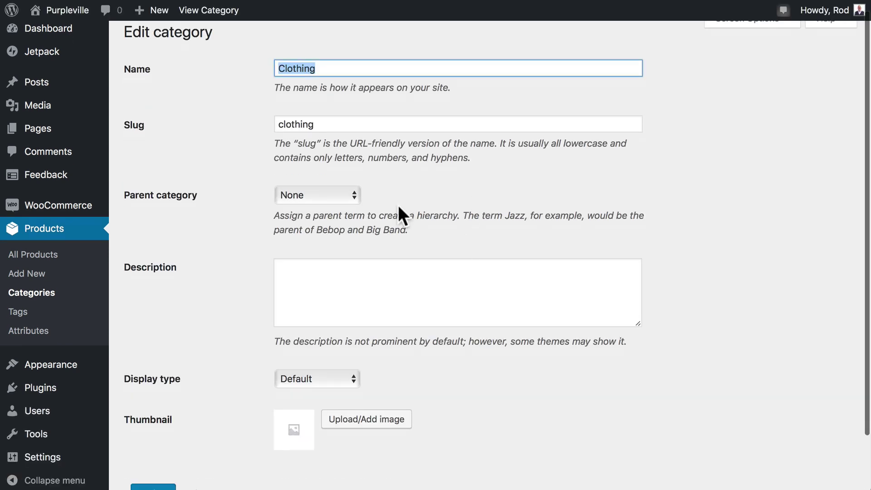
pyautogui.click(357, 369)
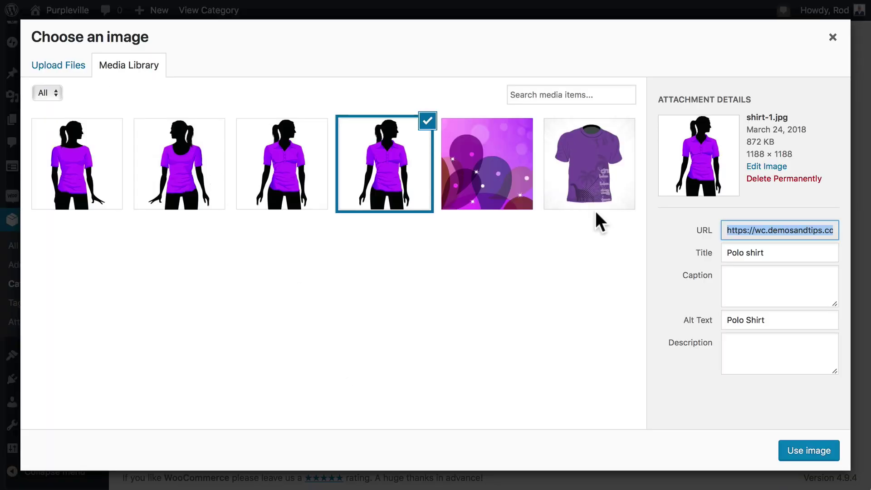
pyautogui.click(597, 180)
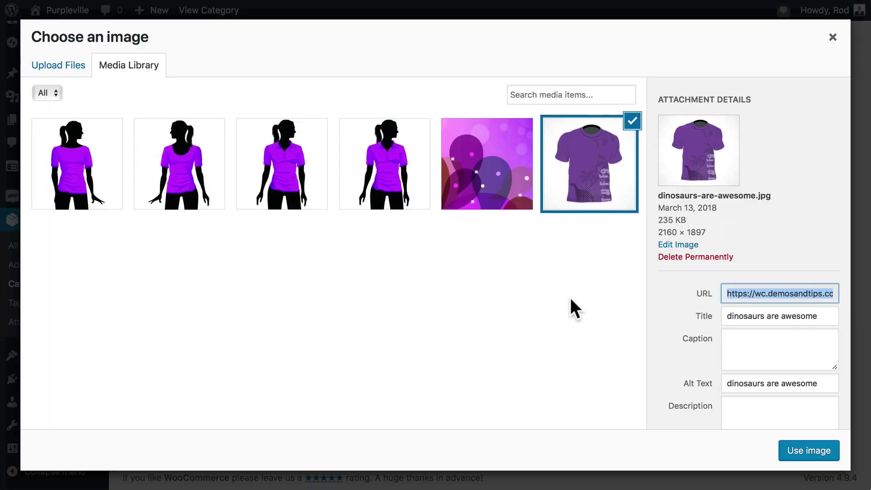
pyautogui.click(806, 454)
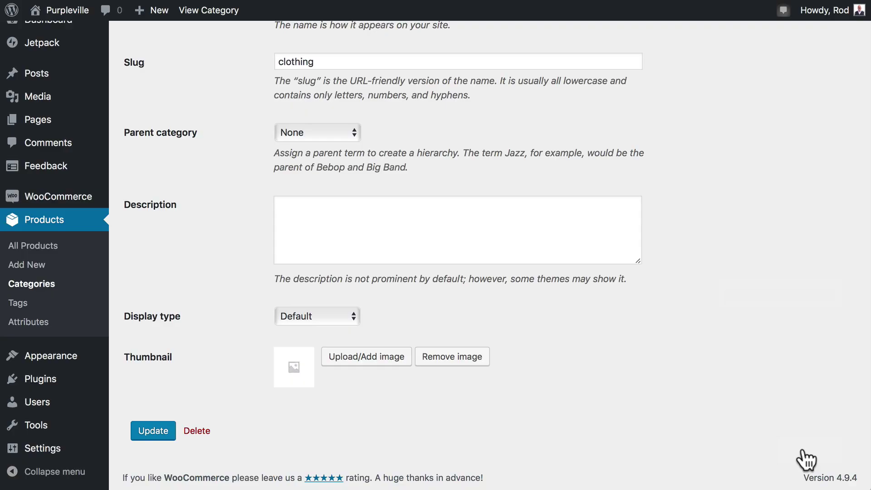
# Update Clothing, then give Wallpapers the stylish-abstract-purple-background.jpg thumbnail and update it.
pyautogui.click(162, 429)
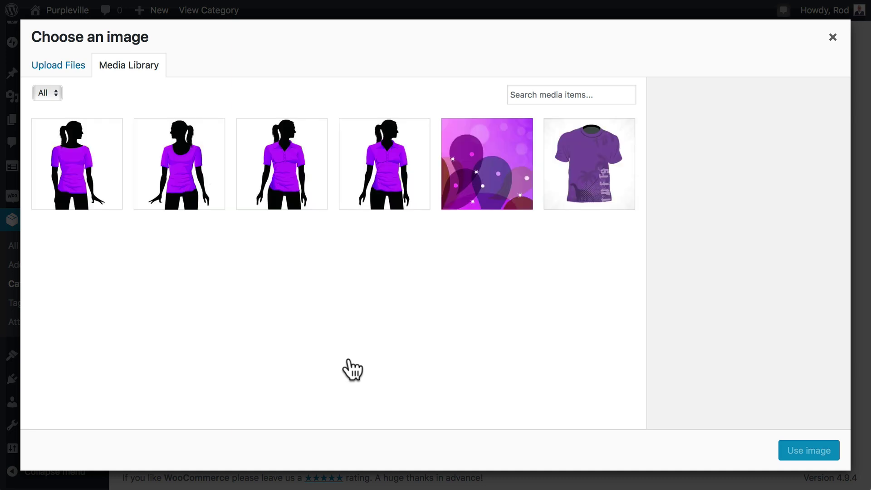
pyautogui.click(489, 180)
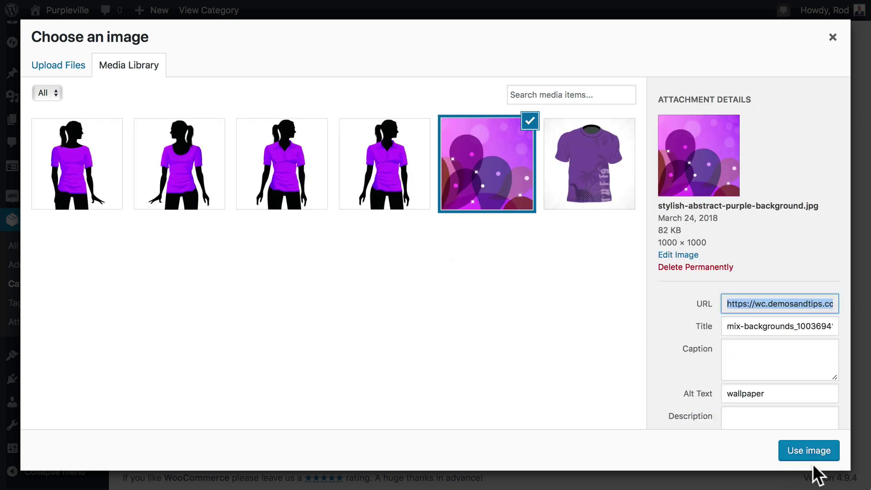
pyautogui.click(809, 453)
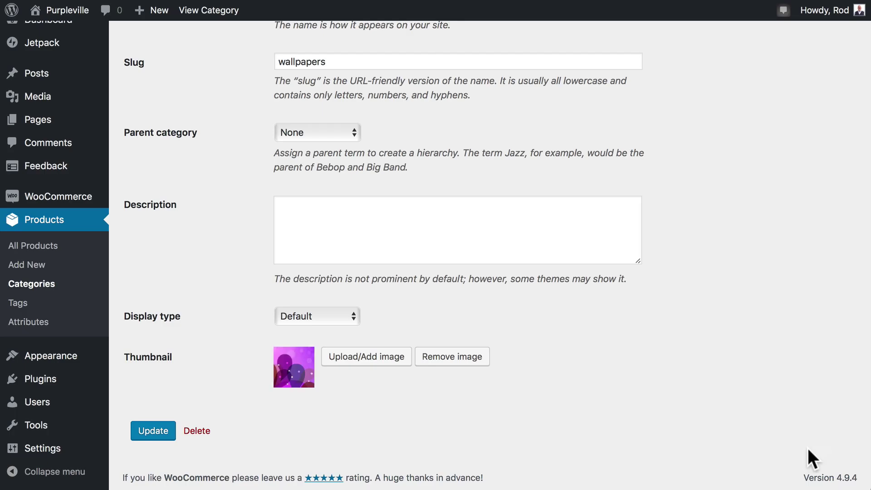
pyautogui.click(147, 429)
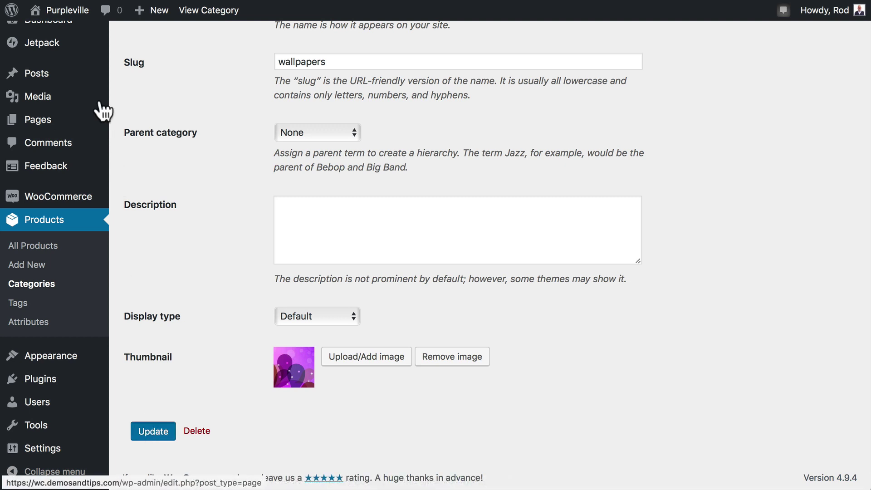
# Visit the Purpleville Shop page and open the Clothing tile to see its two shirts.
pyautogui.click(91, 8)
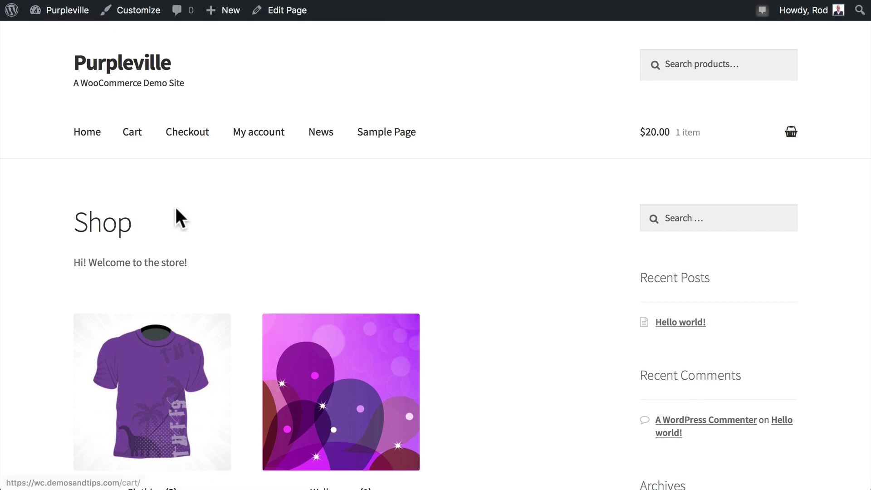
pyautogui.scroll(-3, 41, 295)
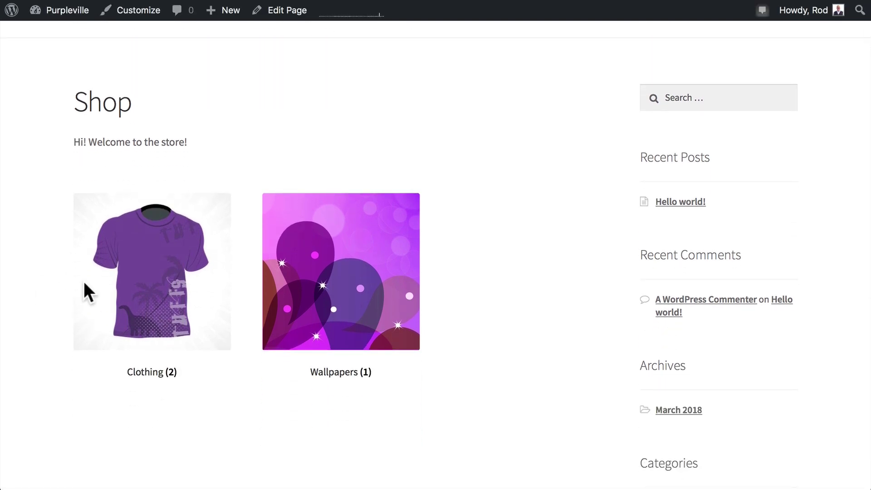
pyautogui.click(142, 279)
pyautogui.scroll(-3, 143, 279)
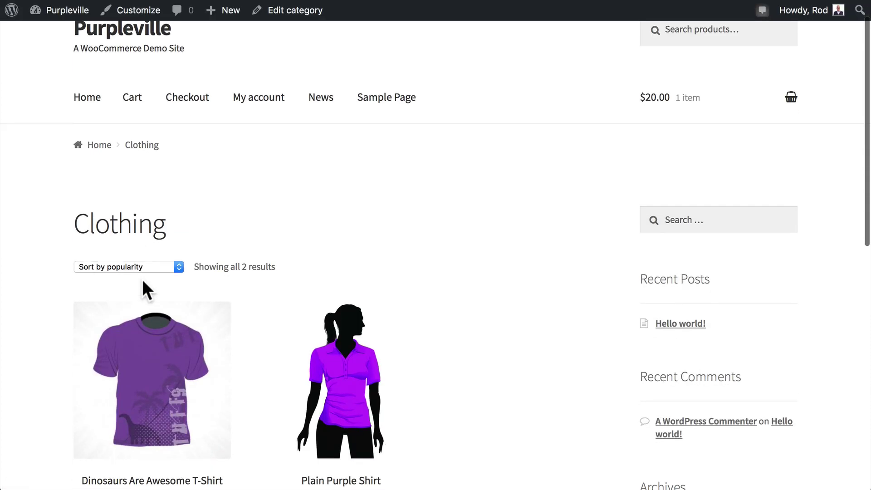
pyautogui.scroll(-2, 142, 279)
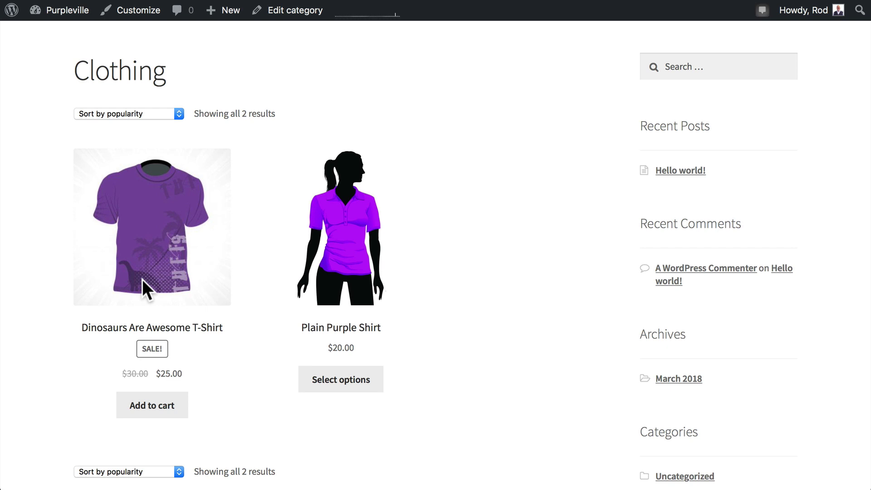
# Reopen Customize > WooCommerce > Product Catalog and set Shop page display to 'Show categories & products'.
pyautogui.click(135, 10)
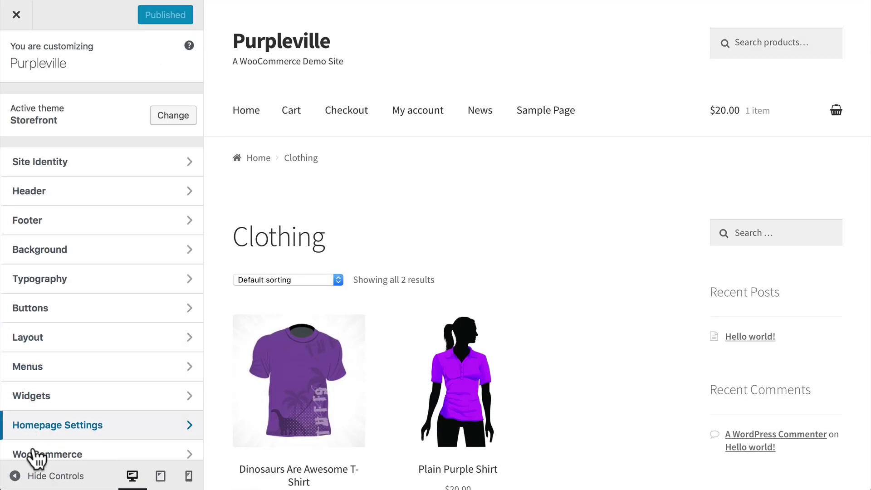
pyautogui.click(34, 454)
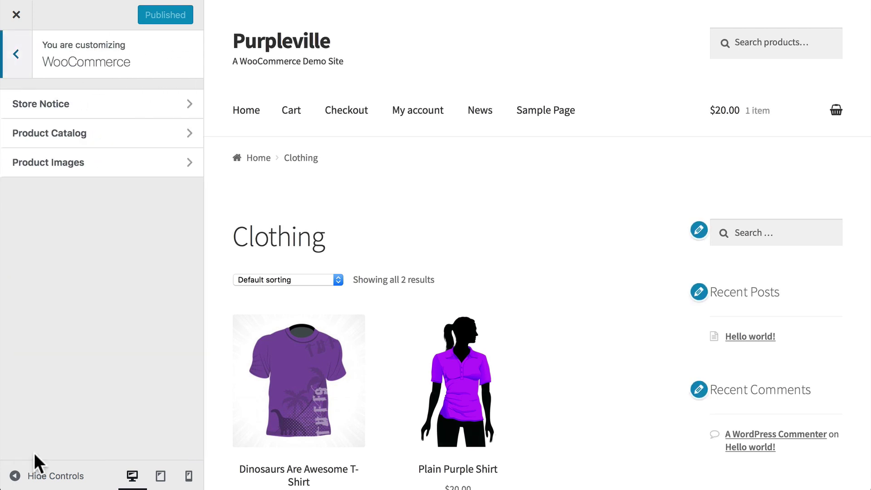
pyautogui.click(59, 135)
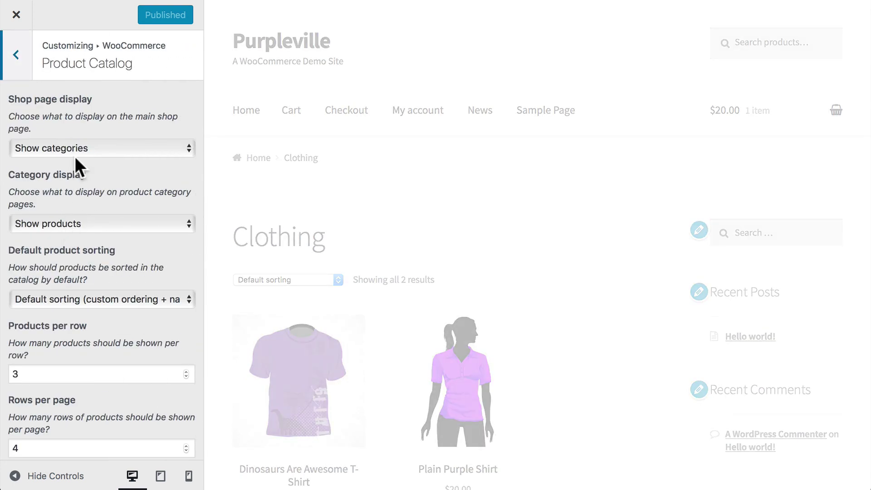
pyautogui.click(72, 146)
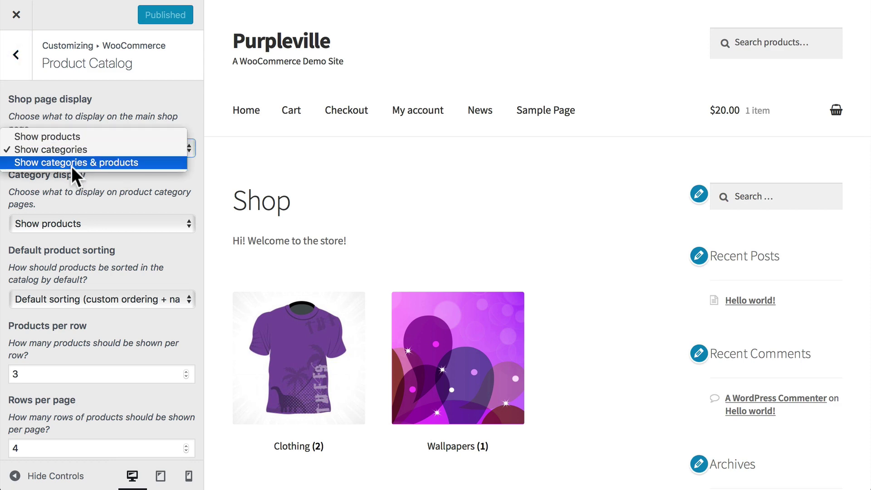
pyautogui.click(72, 162)
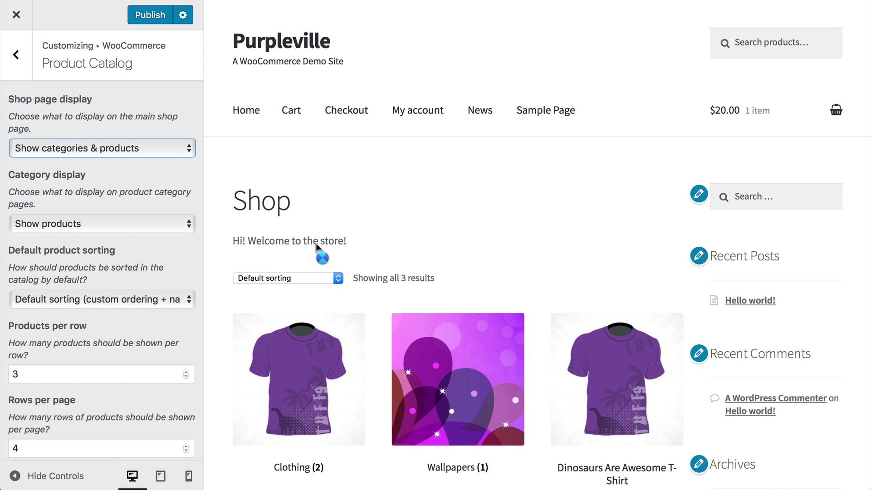
pyautogui.scroll(-5, 316, 244)
pyautogui.scroll(-3, 316, 244)
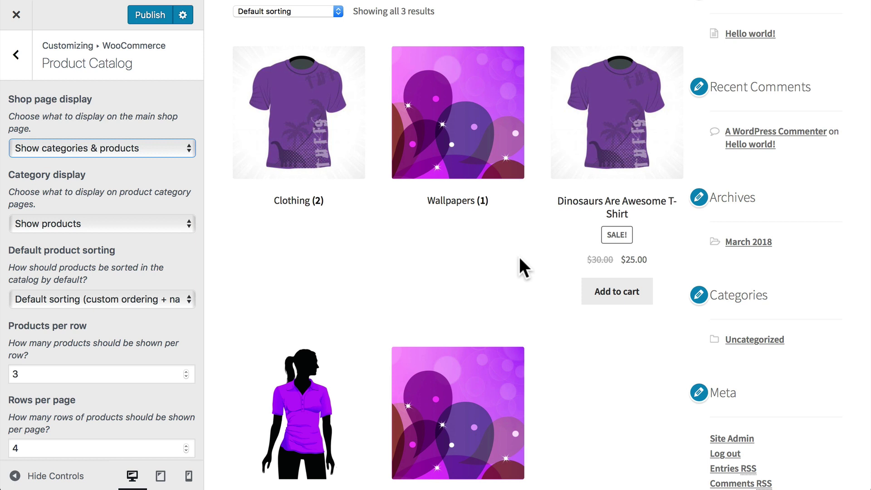
pyautogui.scroll(-3, 519, 257)
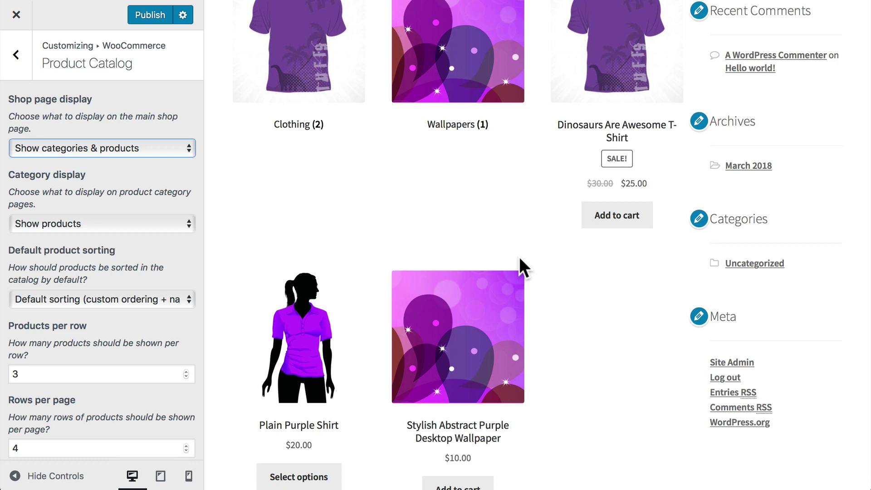
# Close the Customizer and confirm discarding the unpublished display change.
pyautogui.click(13, 17)
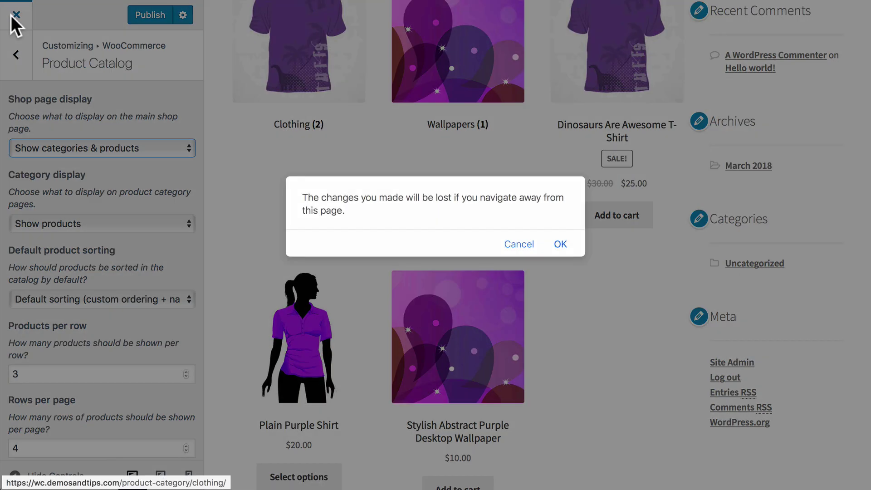
pyautogui.click(560, 244)
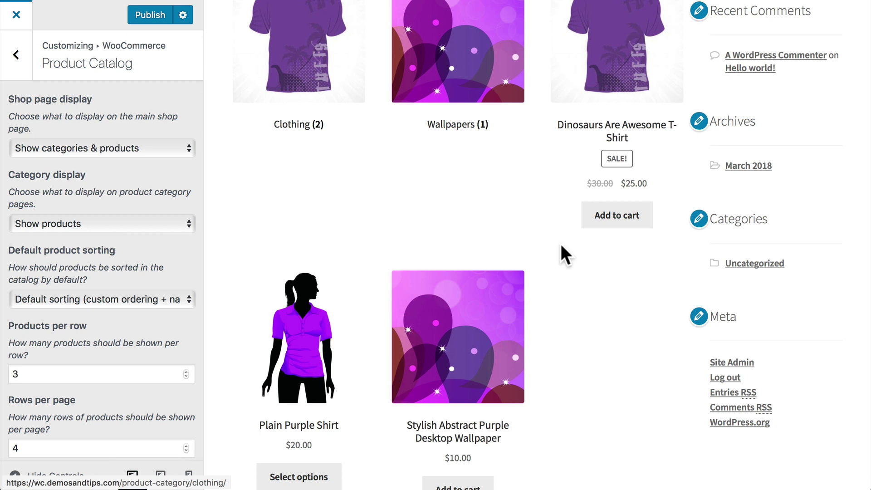